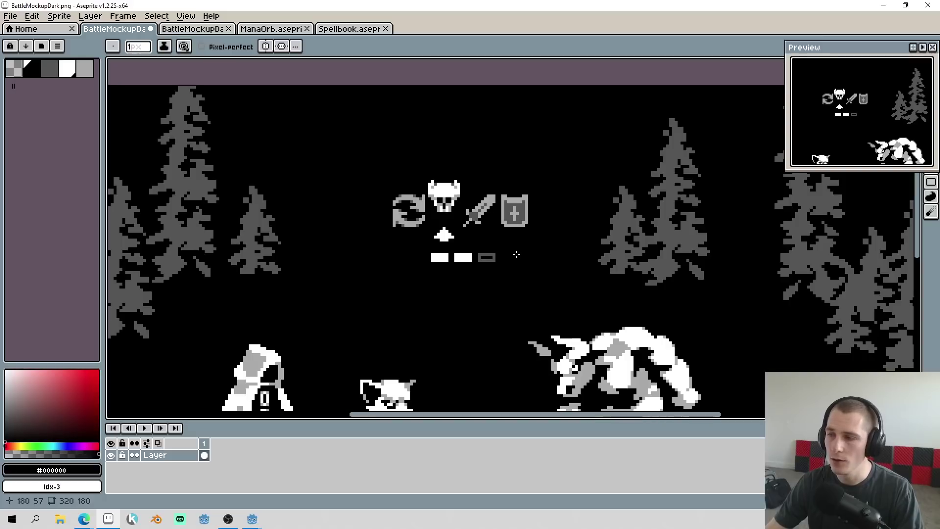
# - Pan the battle mockup down to the characters and health bars, then back up to the icon menu
pyautogui.moveTo(502, 354); pyautogui.dragTo(589, 246)
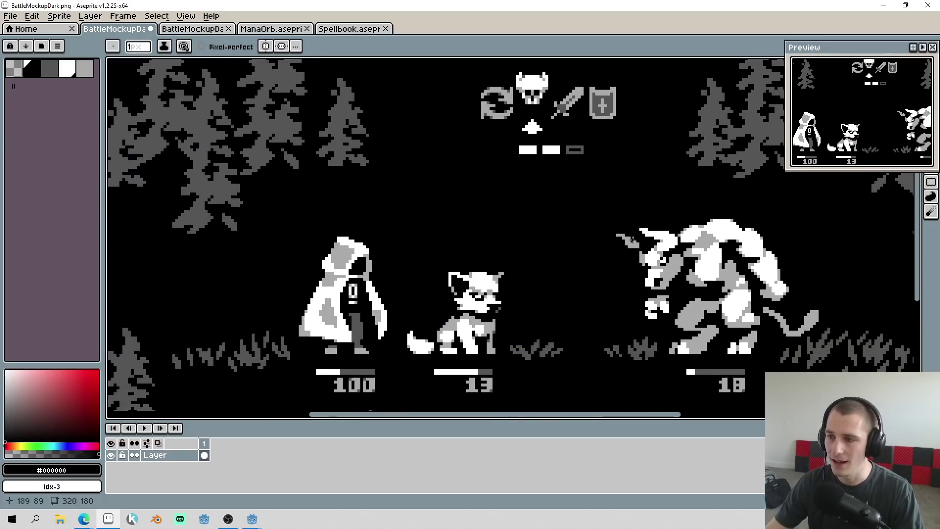
pyautogui.scroll(-1, 311, 376)
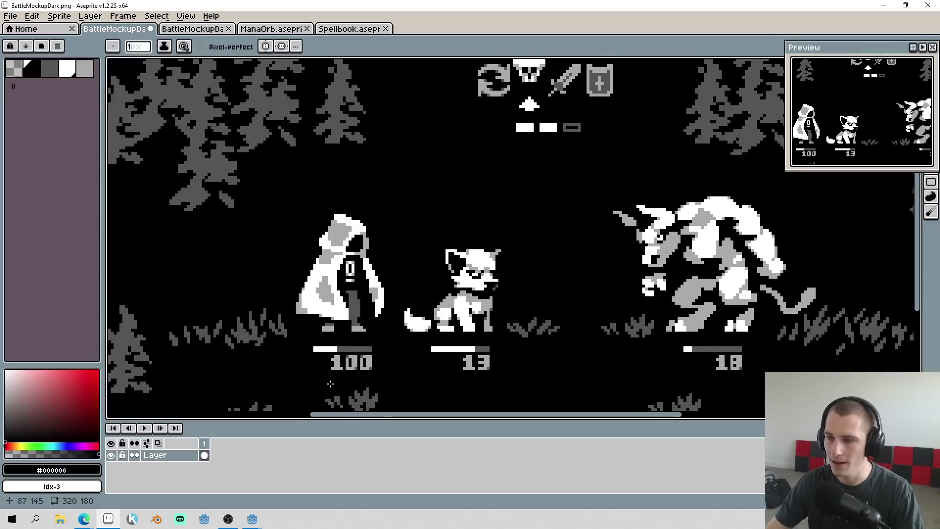
pyautogui.moveTo(612, 176); pyautogui.dragTo(578, 248)
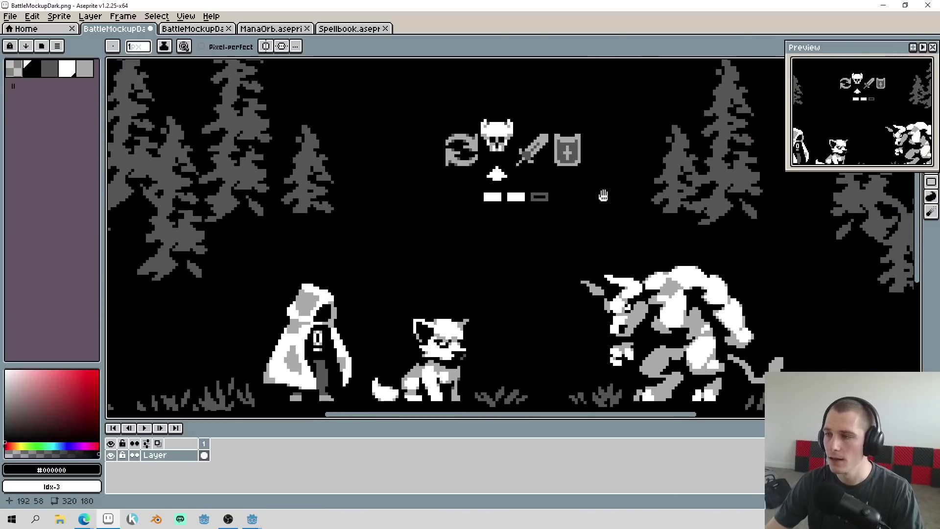
pyautogui.moveTo(602, 193); pyautogui.dragTo(606, 212)
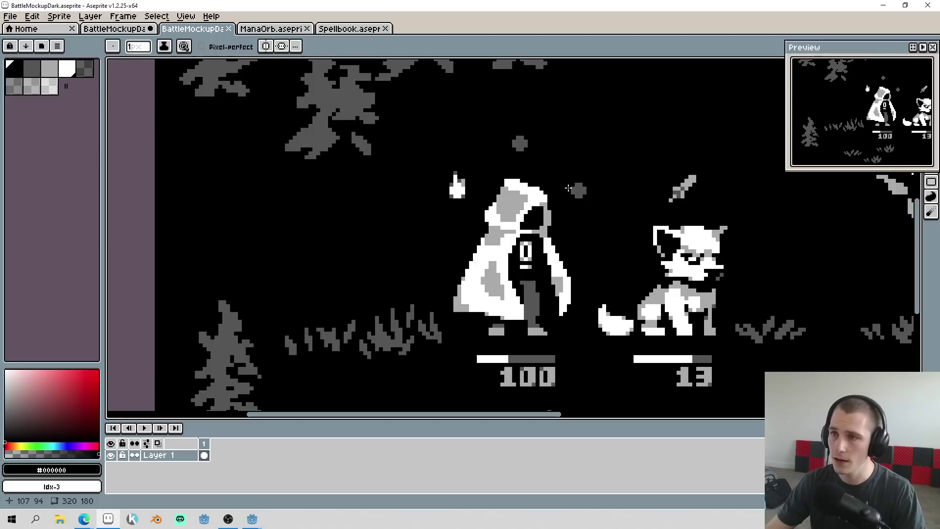
# - Open the ManaOrb sprite and step from its first frame to the larger orb in frame 2
pyautogui.click(270, 28)
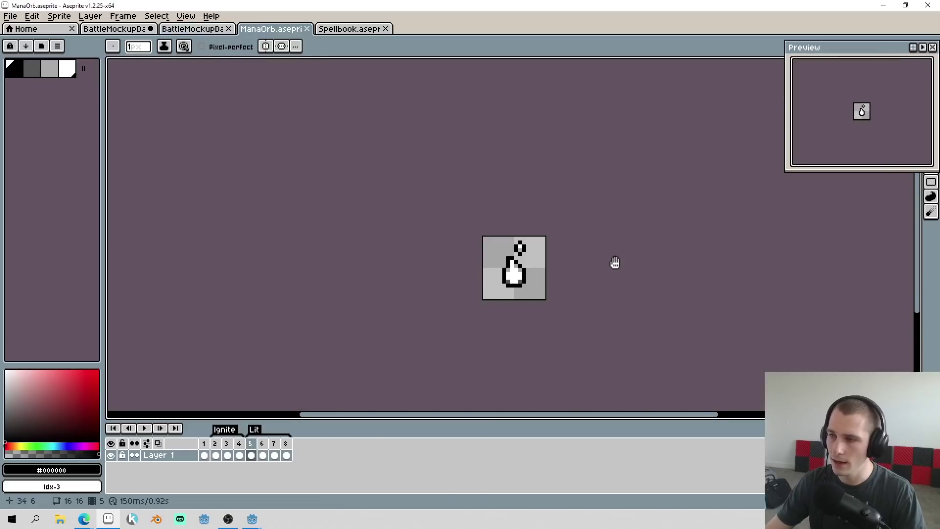
pyautogui.moveTo(612, 262); pyautogui.dragTo(583, 253)
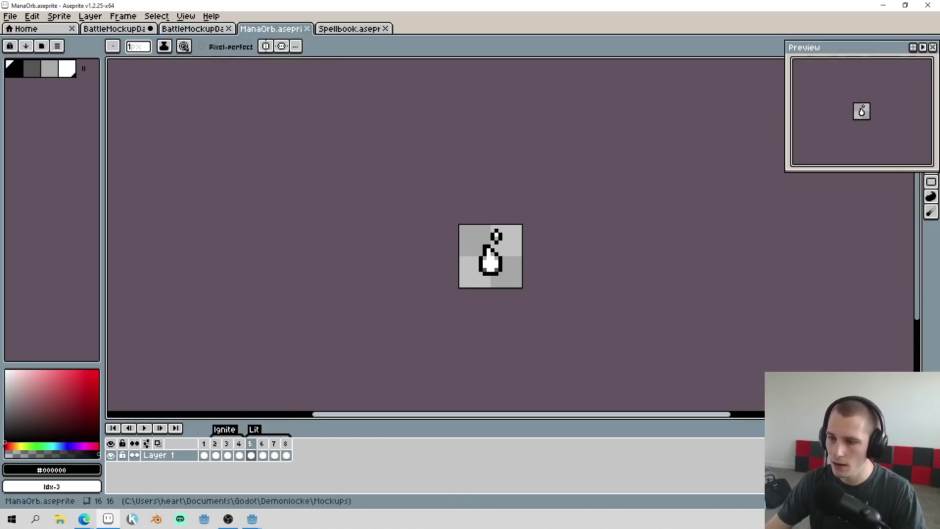
pyautogui.click(204, 443)
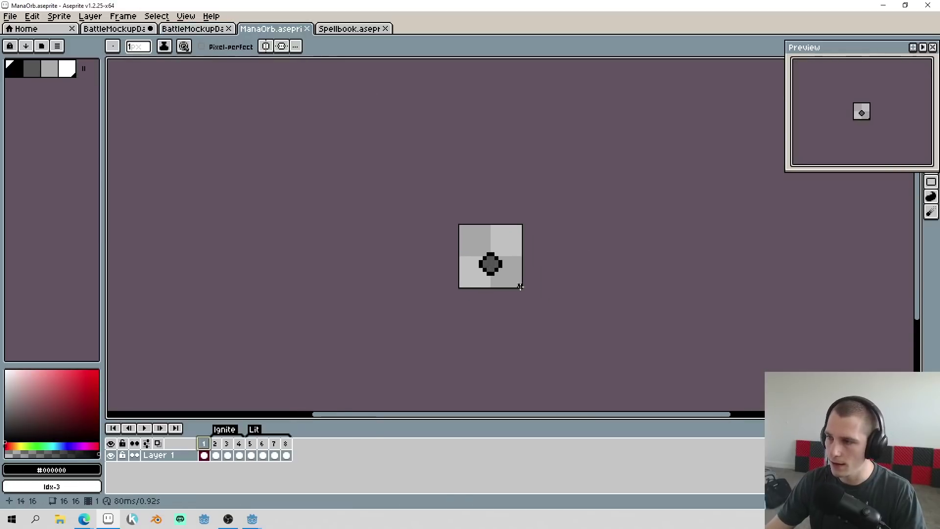
pyautogui.click(215, 444)
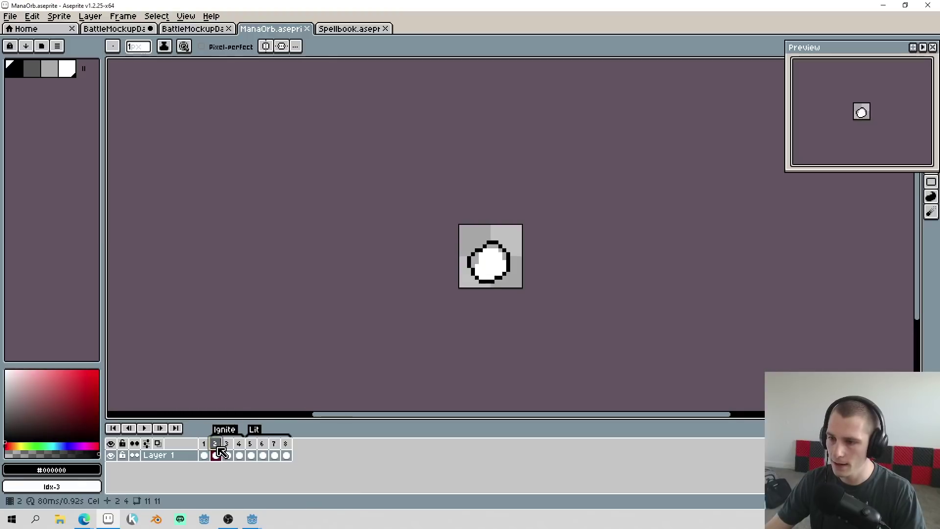
# - Jump to the flame frame 5 and play the orb animation
pyautogui.click(146, 429)
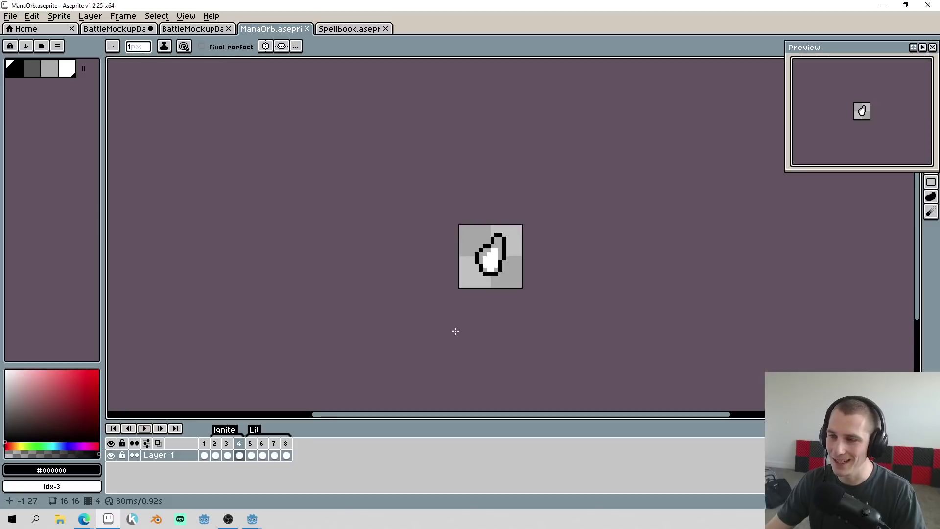
pyautogui.click(251, 444)
pyautogui.click(144, 428)
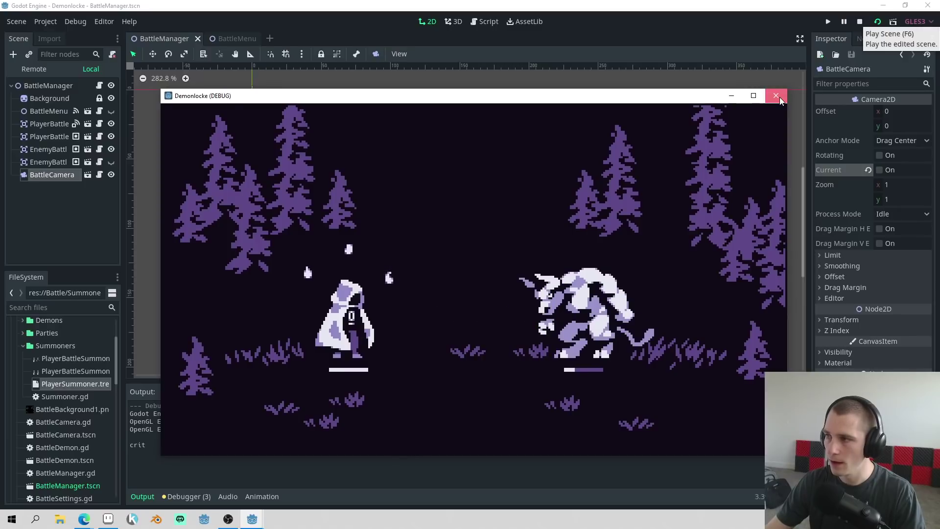
# - Stop the game, set Max Mana to 6 in PlayerSummoner.tres, and relaunch the battle scene
pyautogui.press('F8')
pyautogui.doubleClick(69, 385)
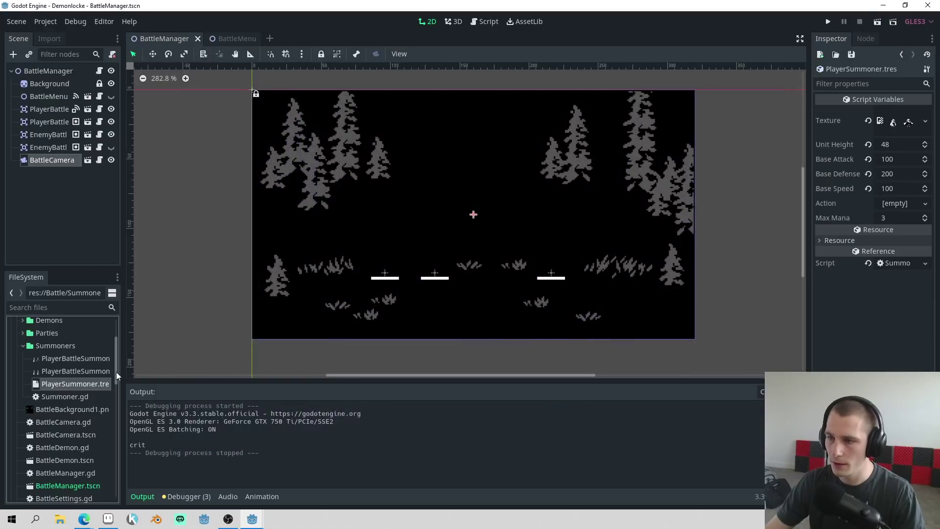
pyautogui.click(895, 217)
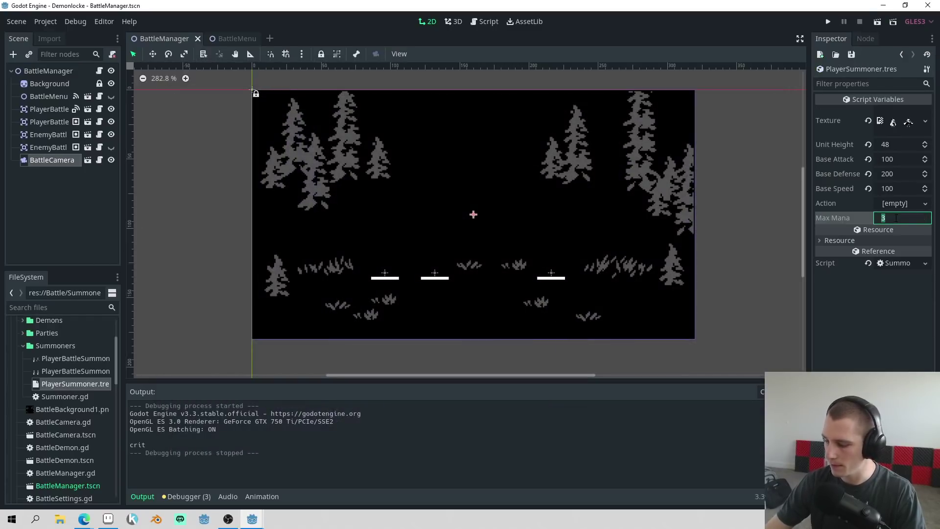
pyautogui.write('6')
pyautogui.press('Return')
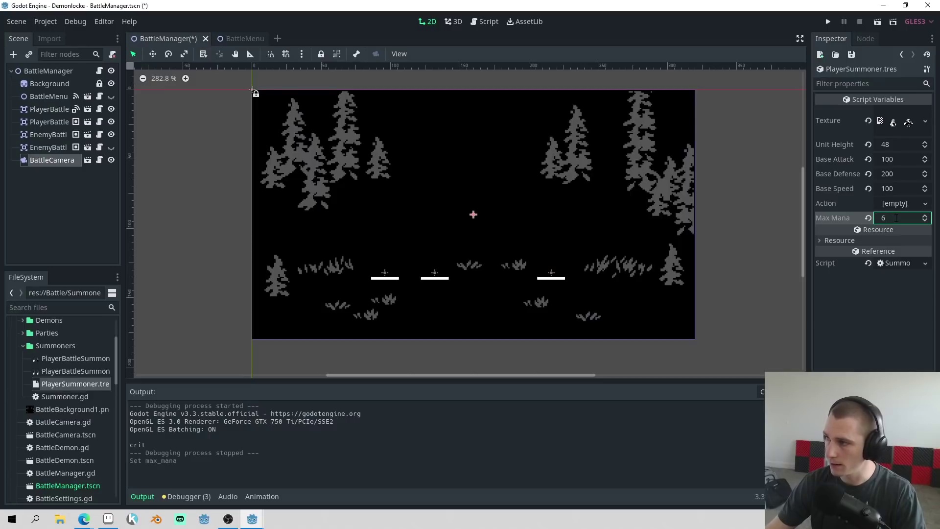
pyautogui.click(878, 22)
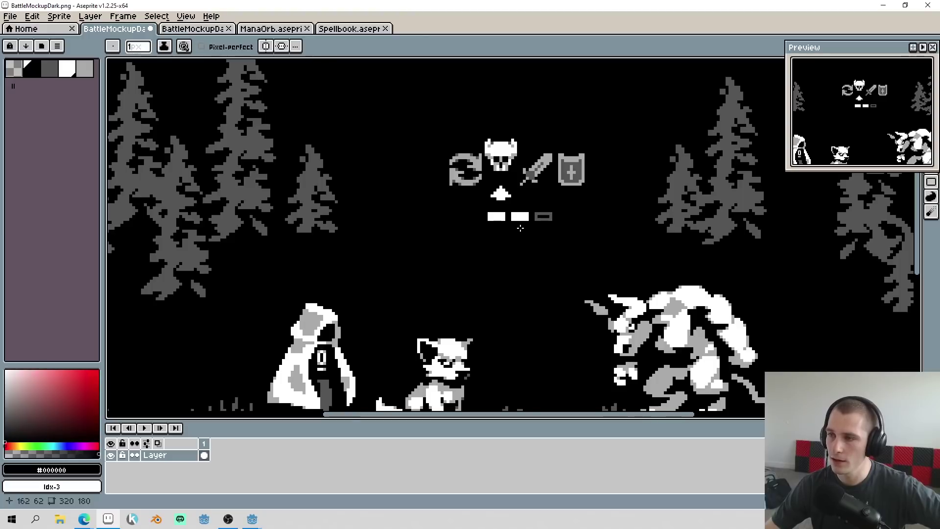
# - Scroll to the top of the mockup and switch to the BattleMockupDark.aseprite document with Ctrl+Tab
pyautogui.moveTo(595, 192); pyautogui.dragTo(538, 246)
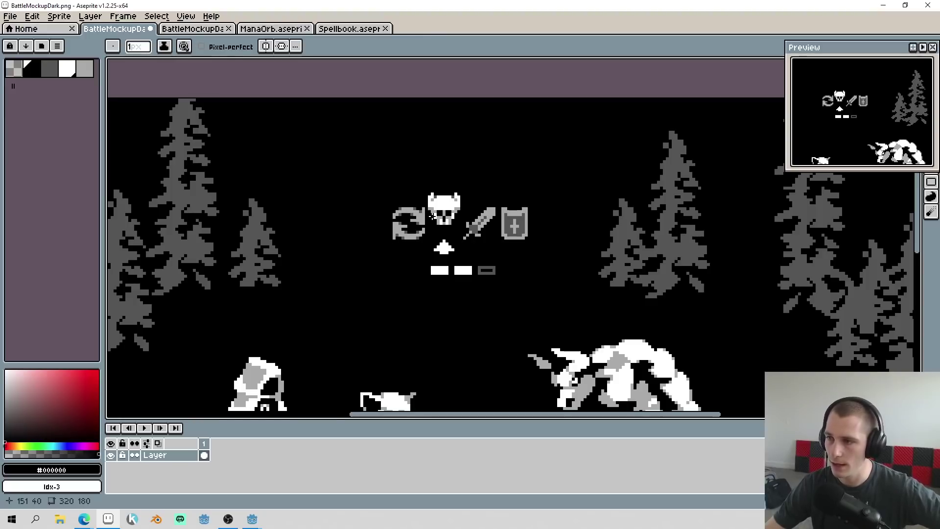
pyautogui.hotkey('ctrl', 'Tab')
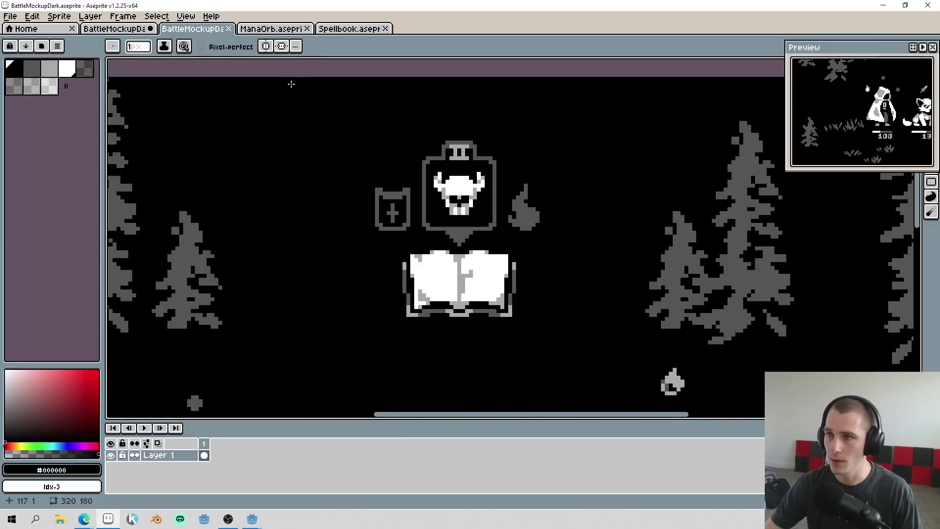
# - Open the Spellbook sprite and play its animation from the first frame
pyautogui.click(338, 29)
pyautogui.click(204, 444)
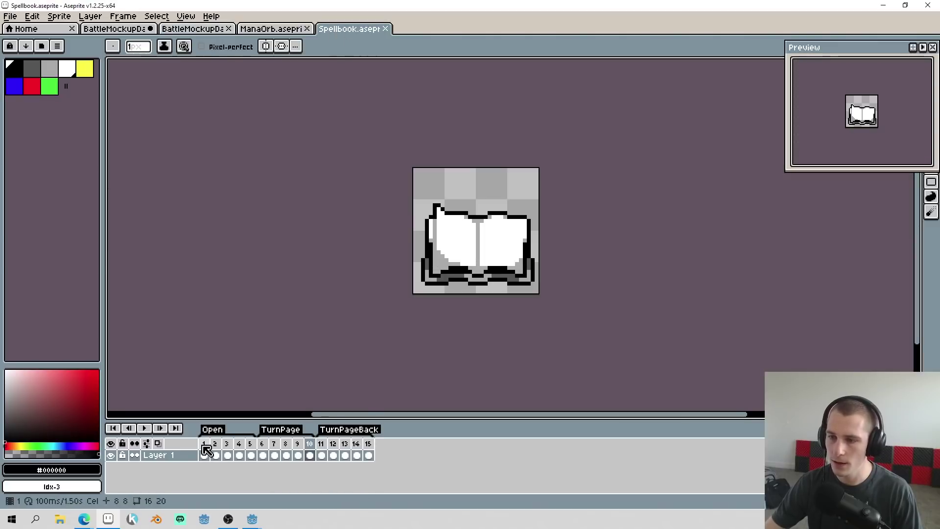
pyautogui.click(145, 428)
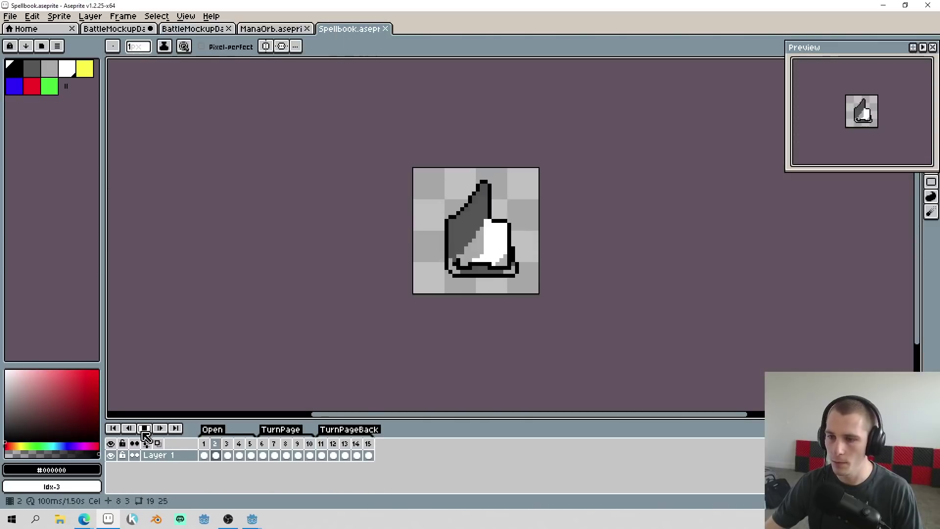
# - Preview the fully open book frame and replay the page-turn animation
pyautogui.keyDown('shift'); pyautogui.click(229, 451); pyautogui.keyUp('shift')
pyautogui.click(250, 455)
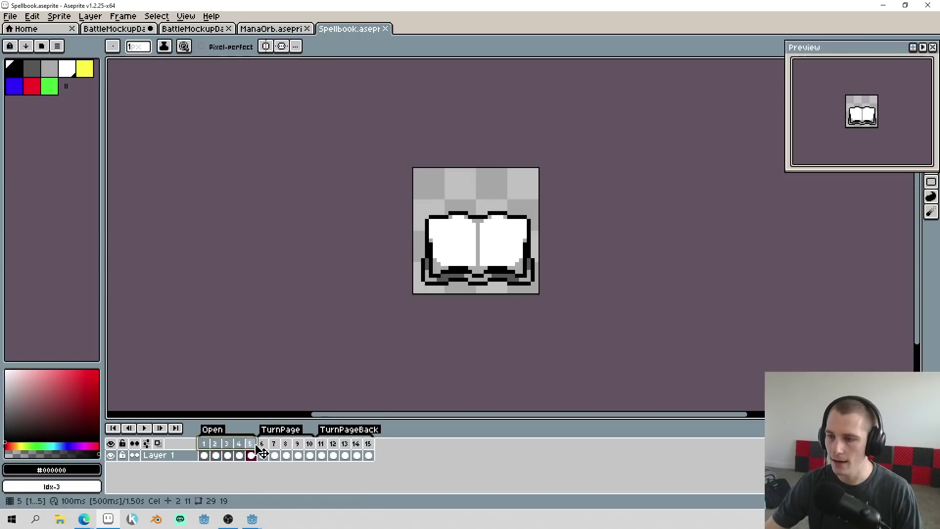
pyautogui.press('Return')
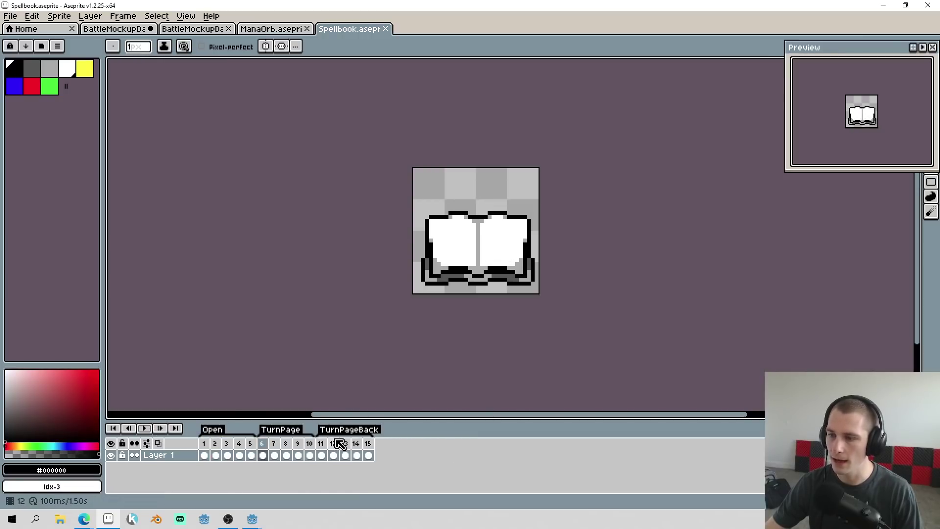
pyautogui.click(145, 429)
pyautogui.click(145, 429)
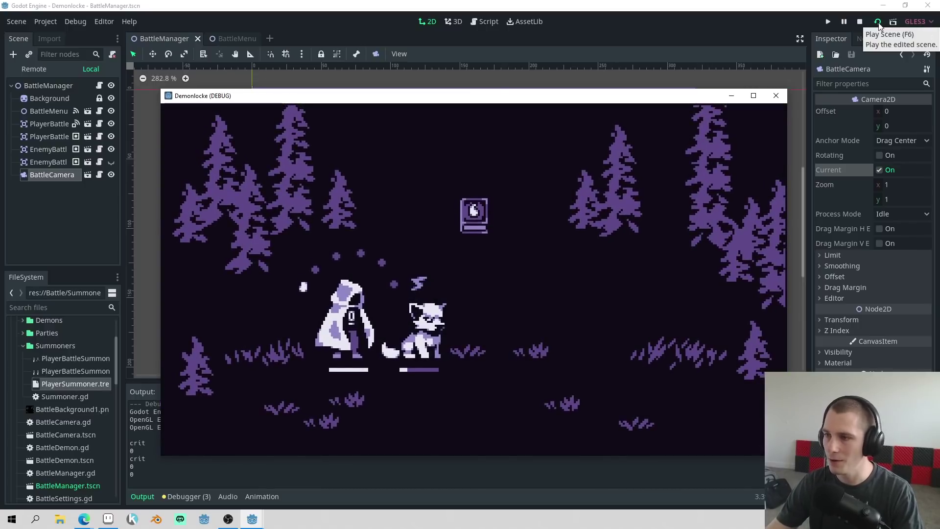
# - Relaunch the battle to watch the spellbook menu and mana orbs, then close the game window
pyautogui.click(777, 96)
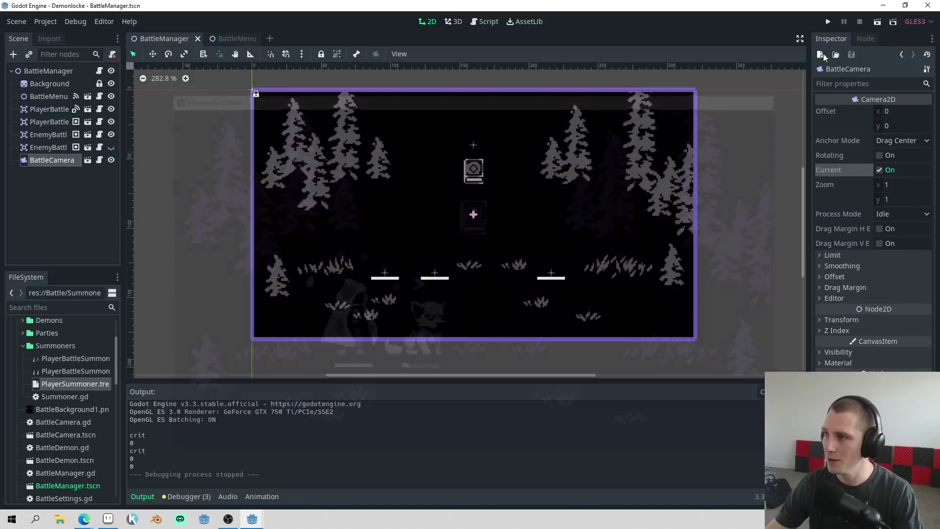
pyautogui.click(877, 21)
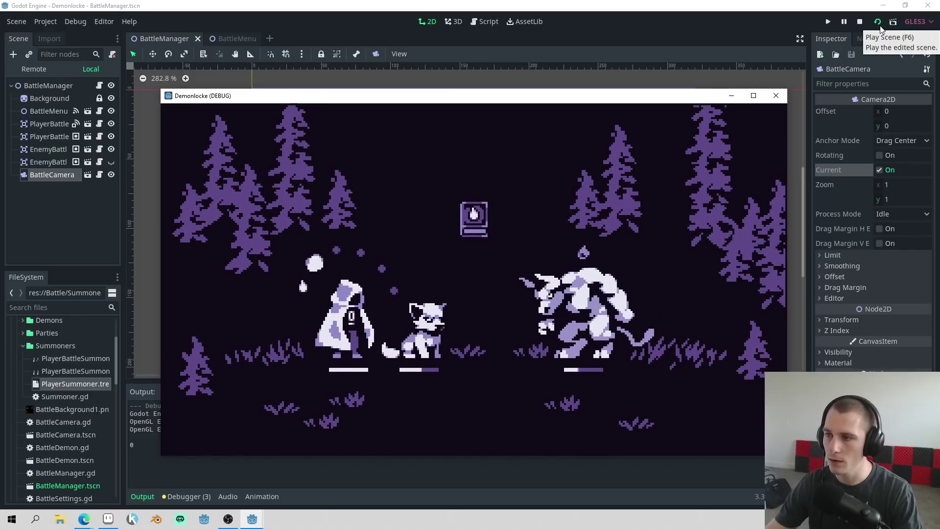
pyautogui.click(776, 96)
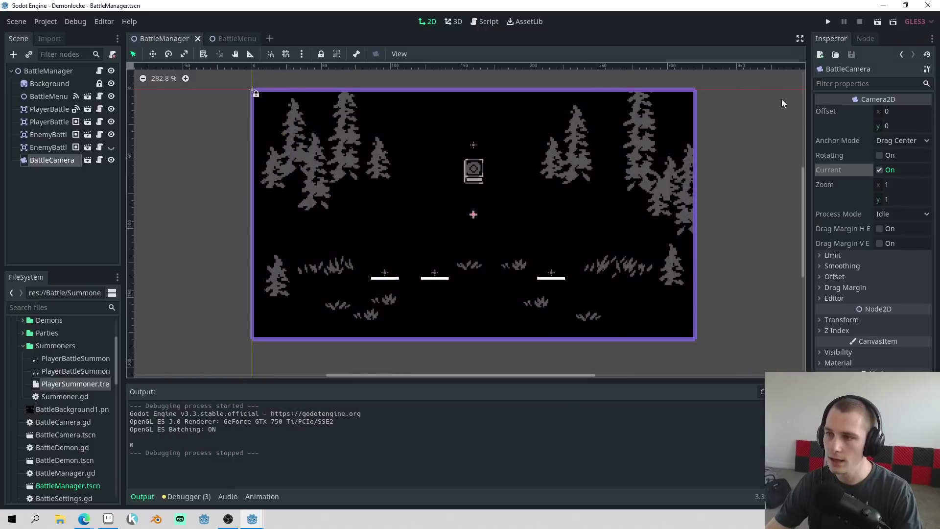